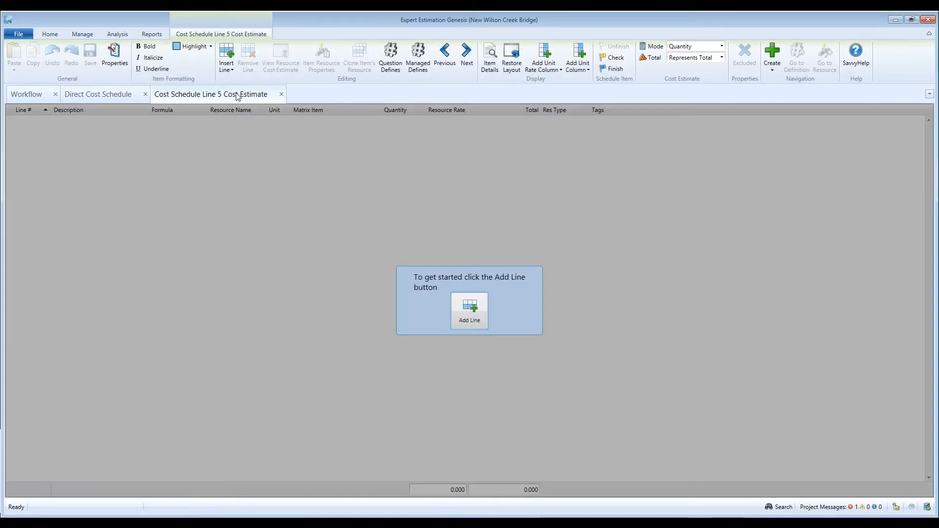
Step: Close the line 5 cost estimate and analyse the New Wilson Creek Bridge2 project with Data Relay
click(281, 95)
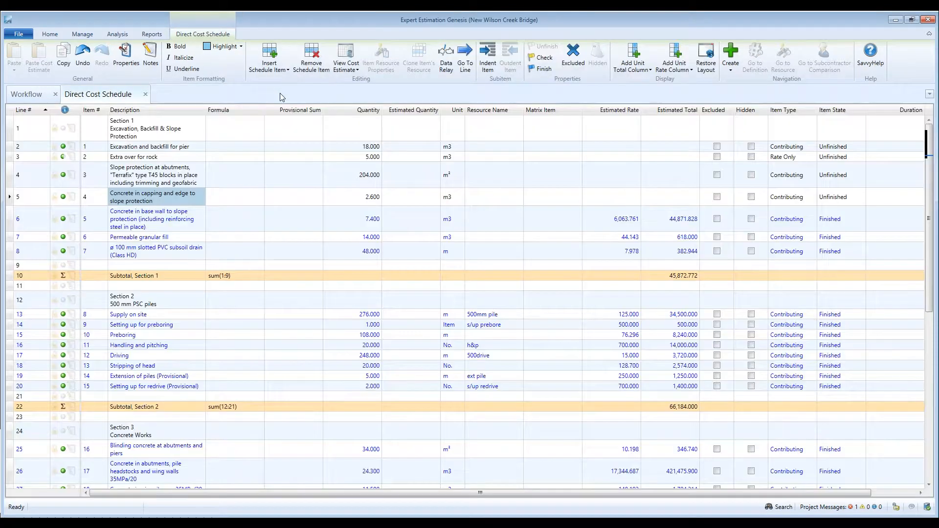
click(447, 56)
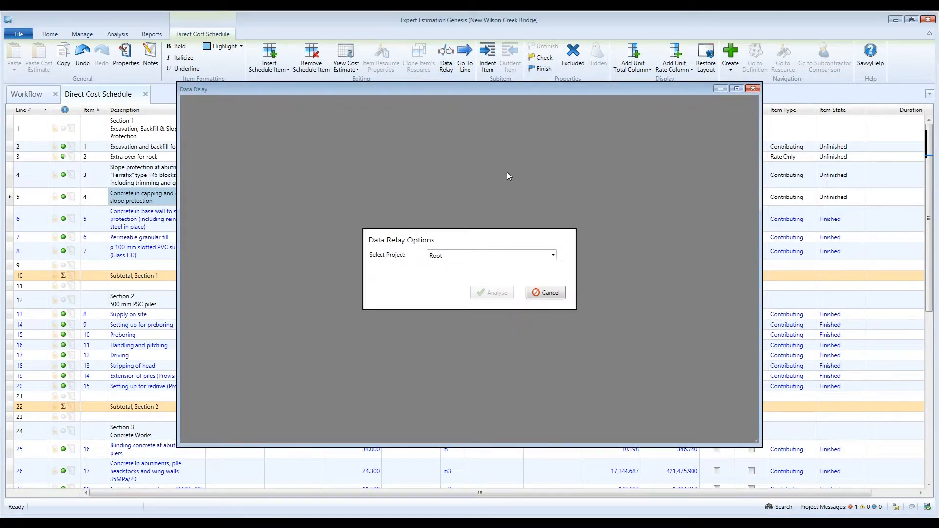
click(553, 256)
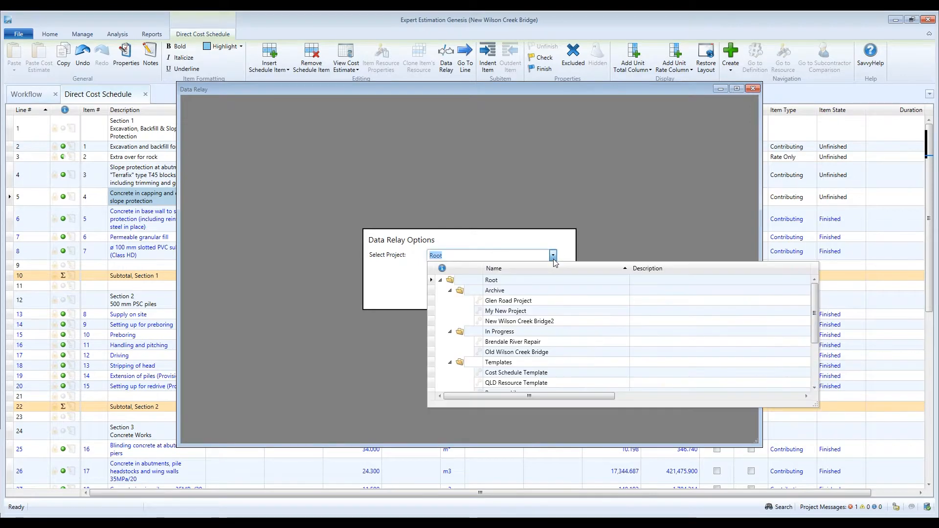
click(561, 323)
click(507, 293)
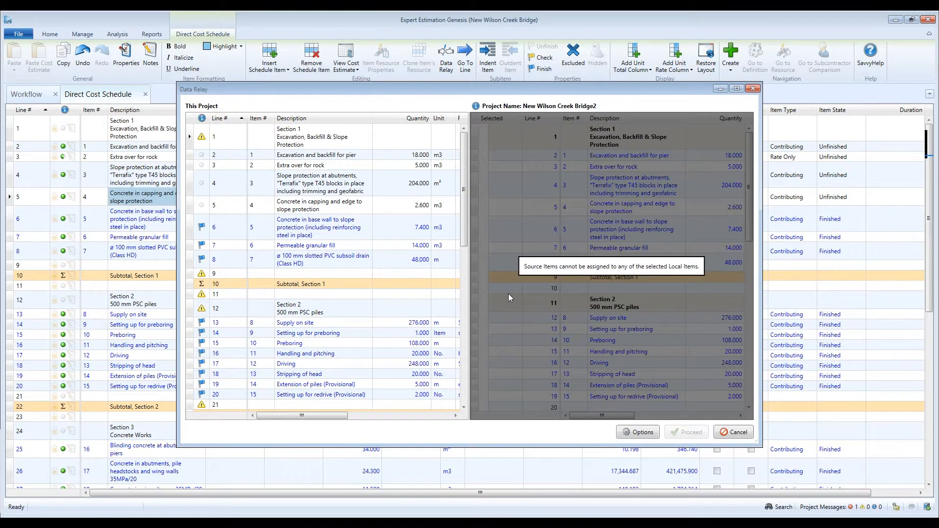
Step: Match line 5, "Concrete in capping and edge to slope protection", to the identically named source item and proceed with the relay
click(304, 203)
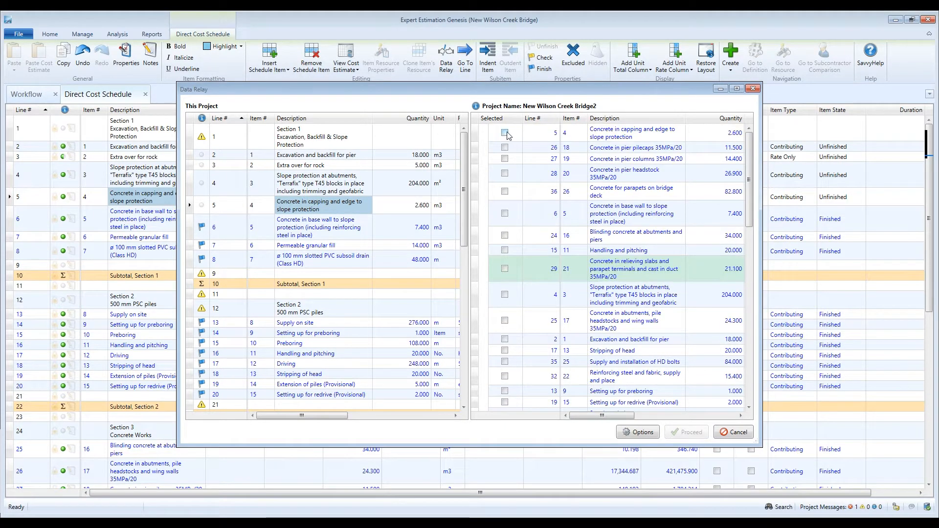
click(507, 136)
click(505, 147)
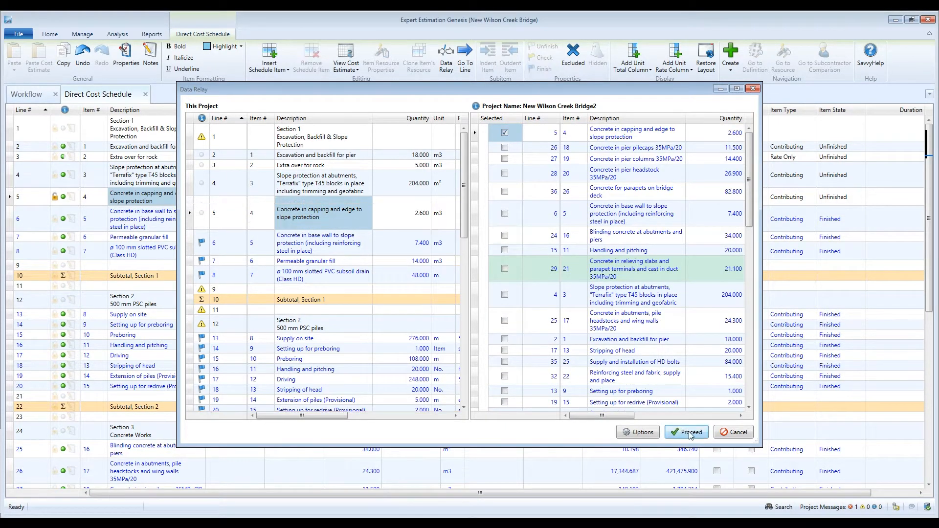
click(688, 432)
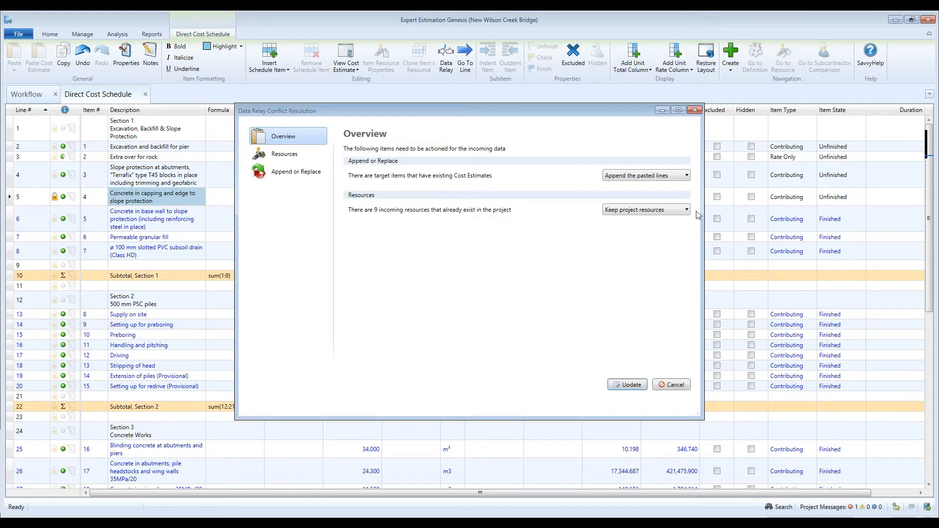
Step: Resolve the relay conflicts by replacing existing cost estimates with the pasted lines and choosing how existing resources are handled, and update
click(670, 175)
click(671, 197)
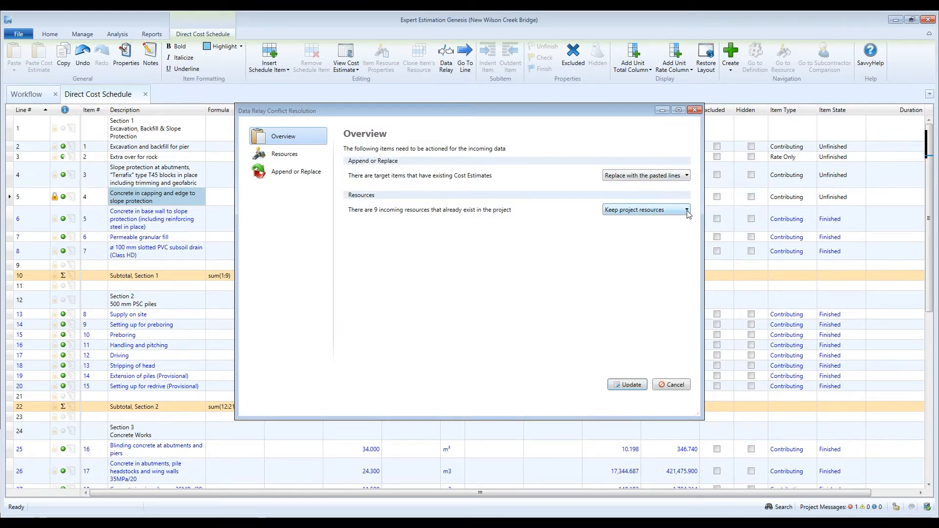
click(687, 213)
click(669, 233)
click(631, 385)
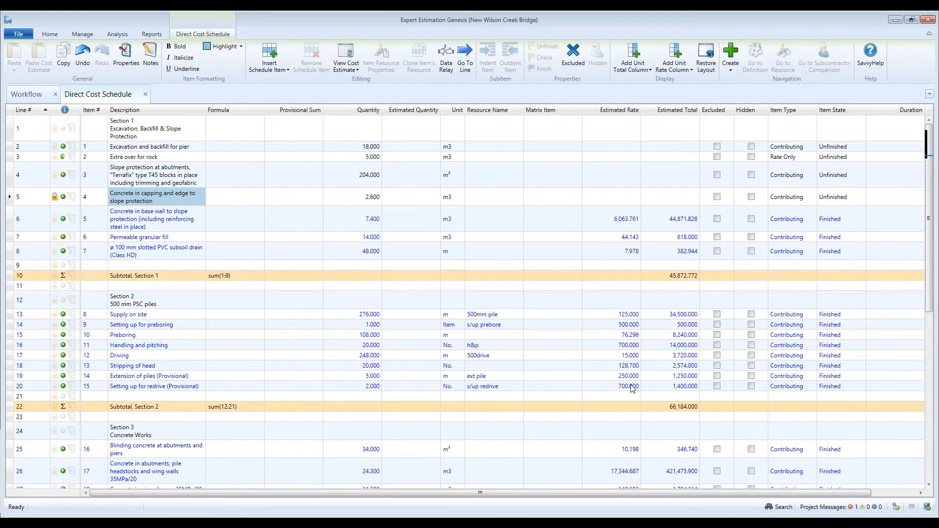
Step: Open the cost estimate of line 5, "Concrete in capping and edge to slope protection"
right_click(156, 197)
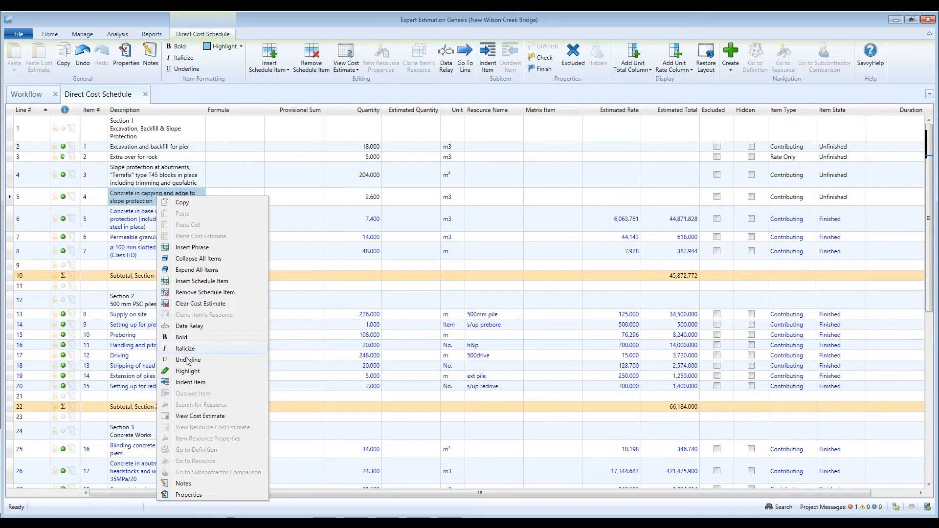
click(191, 416)
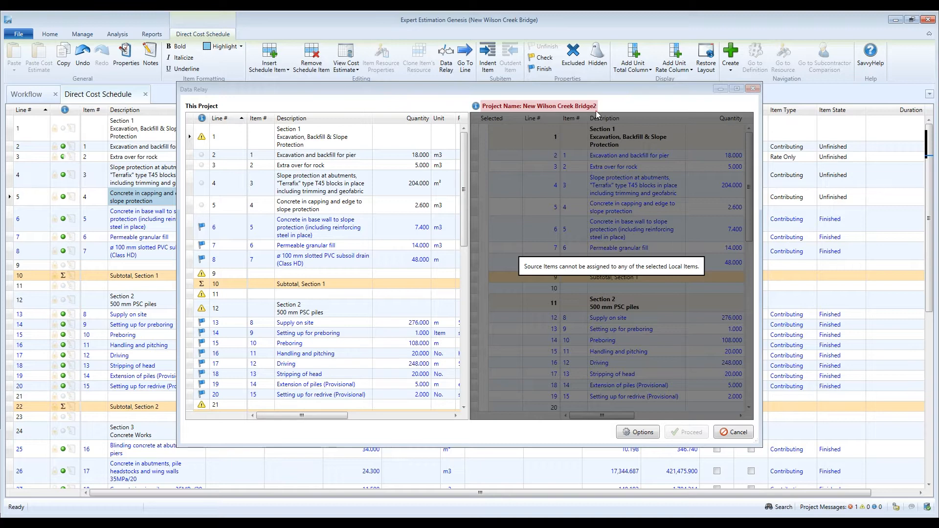
Step: Examine the source items ranked against this project's lines 2 to 5 in Data Relay, and close it without relaying anything
click(360, 157)
click(360, 166)
click(357, 185)
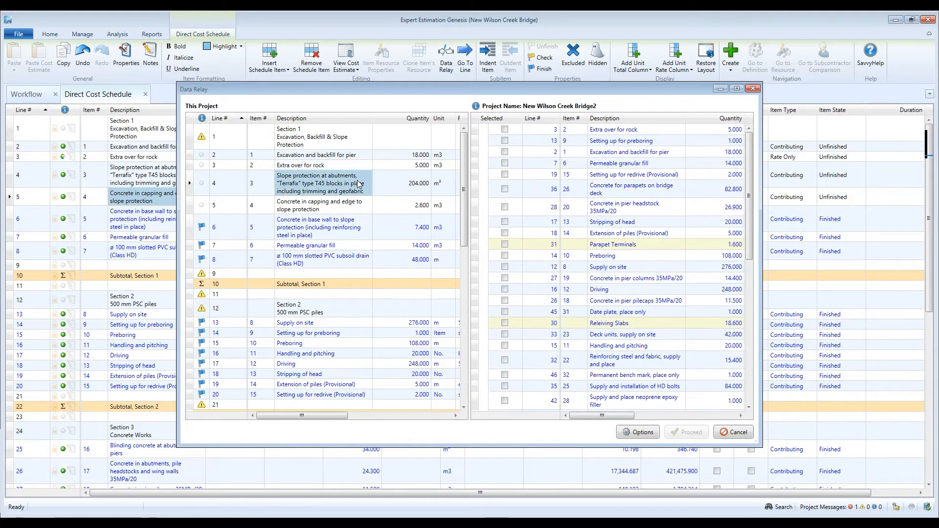
click(352, 205)
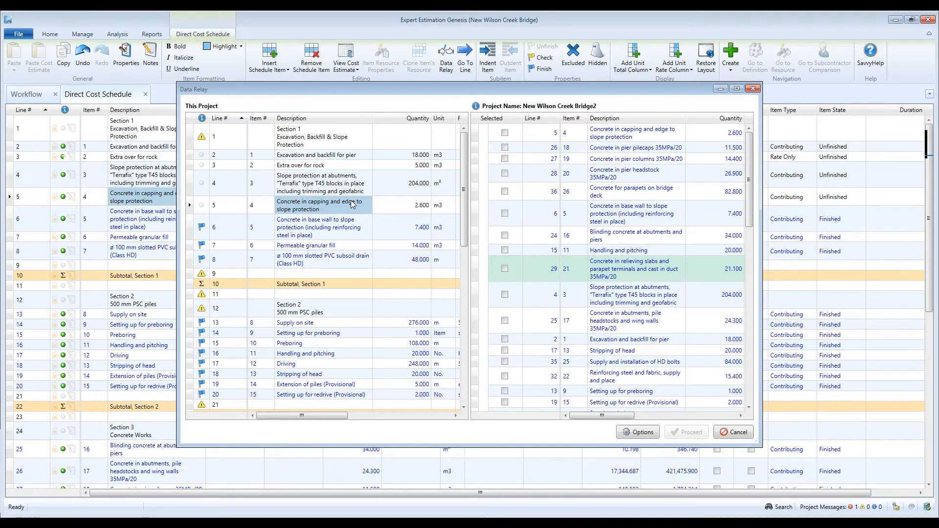
drag(752, 188, 788, 177)
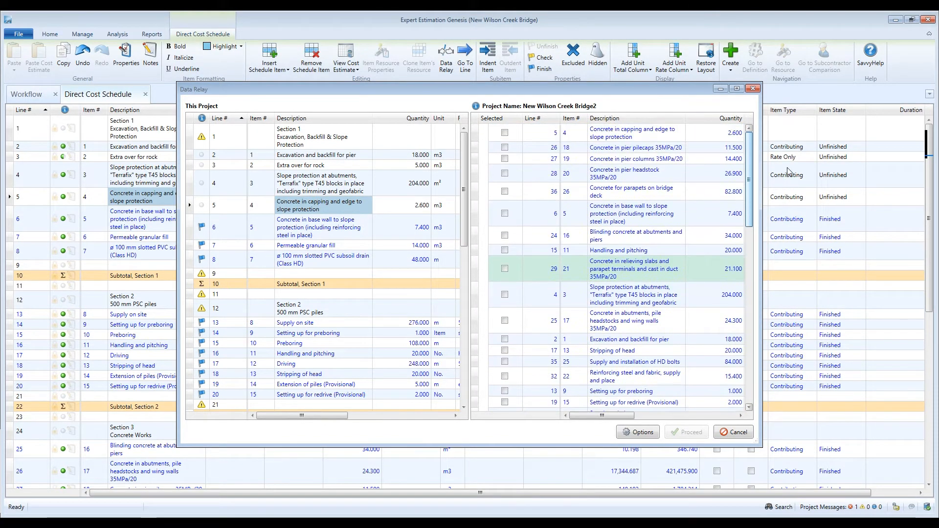
drag(341, 415, 313, 435)
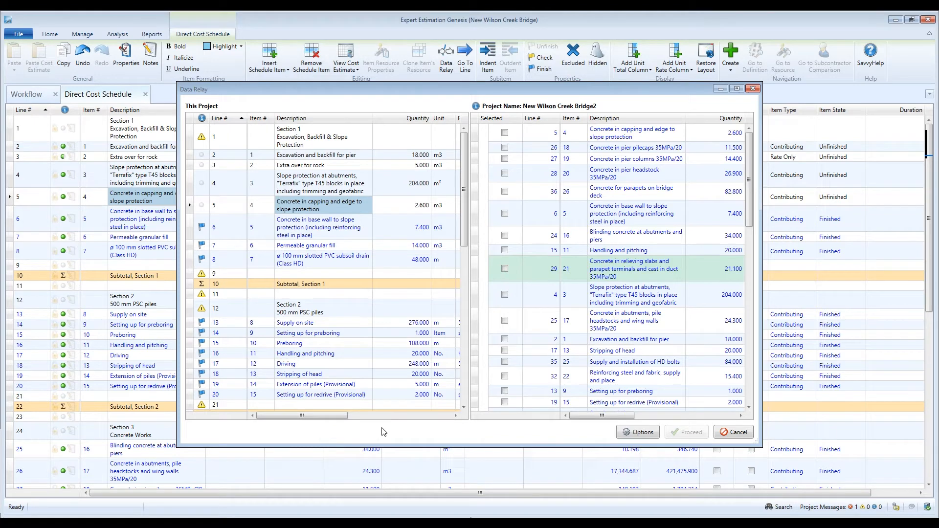
click(732, 433)
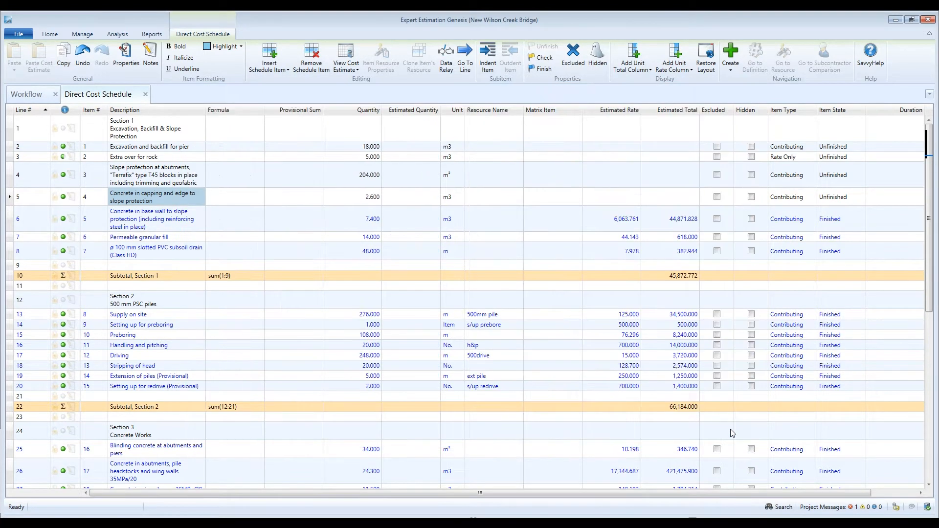
Step: Mark schedule lines 6 to 8, from the base wall concrete to the PVC subsoil drain, as unfinished
drag(116, 218, 119, 255)
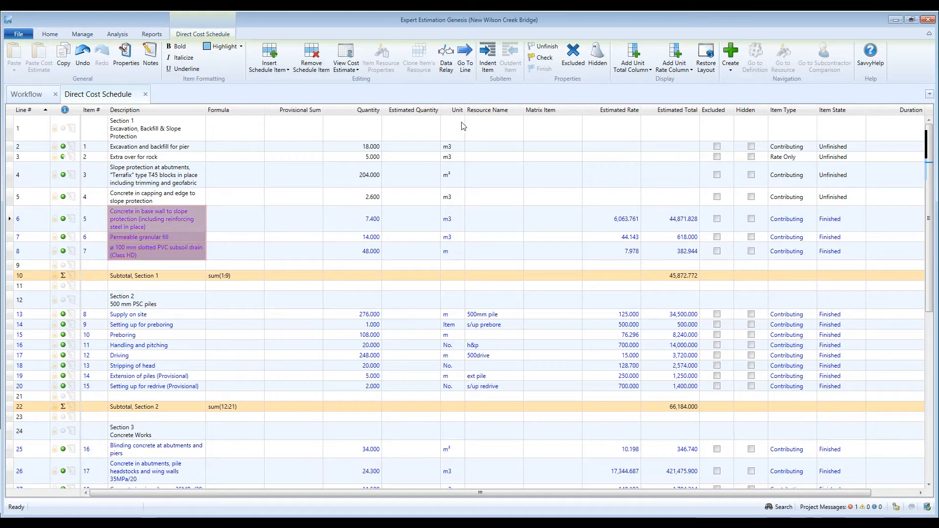
click(549, 50)
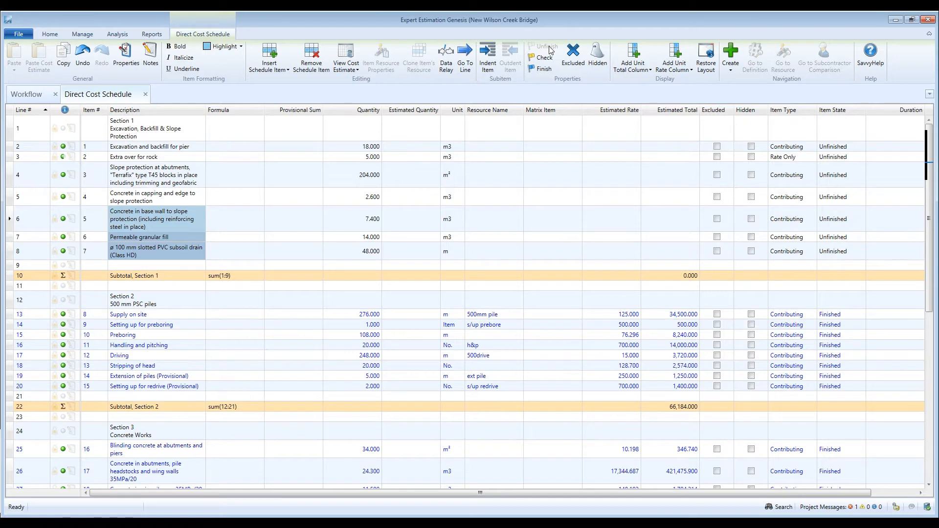
Step: Analyse New Wilson Creek Bridge2 with Data Relay and rank its items against line 2, "Excavation and backfill for pier"
click(446, 61)
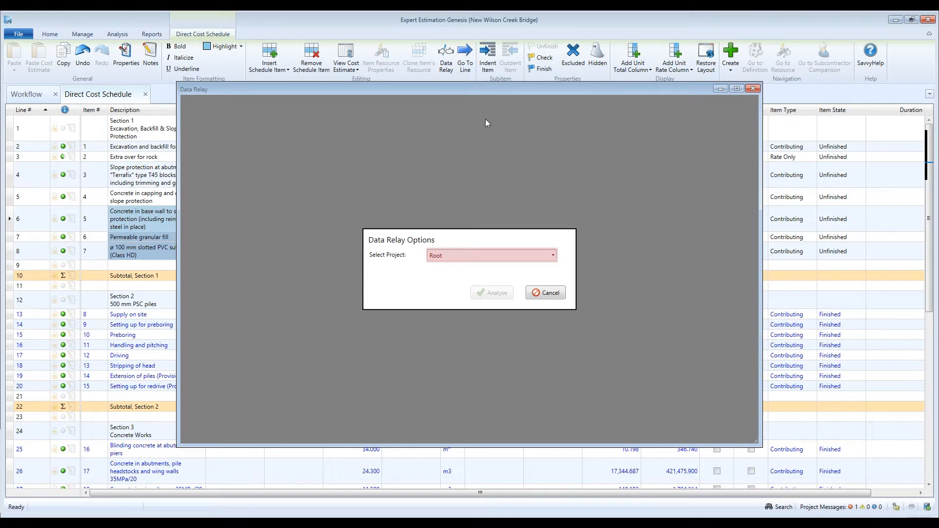
click(553, 256)
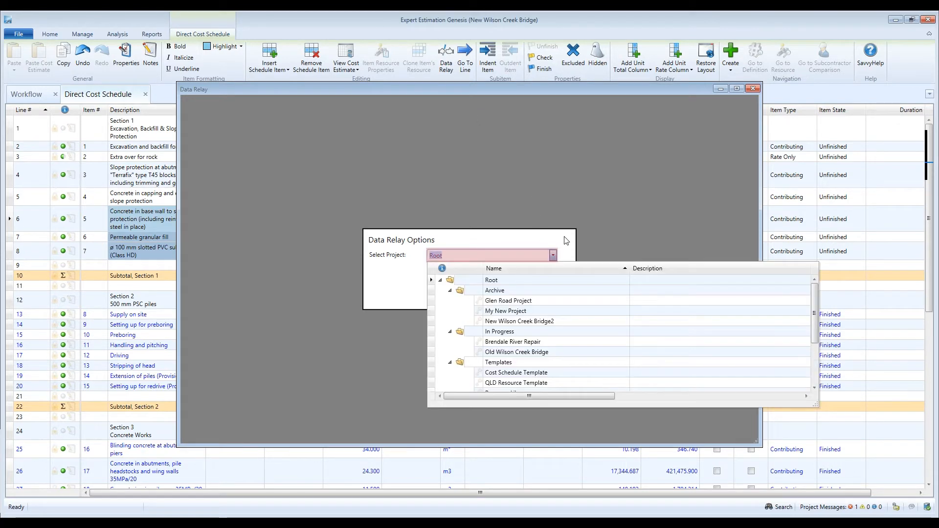
click(563, 322)
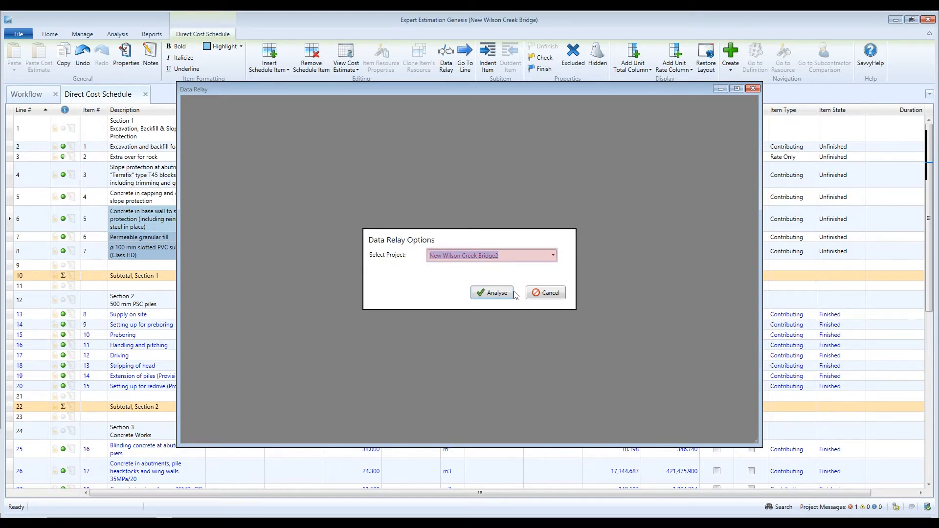
click(513, 293)
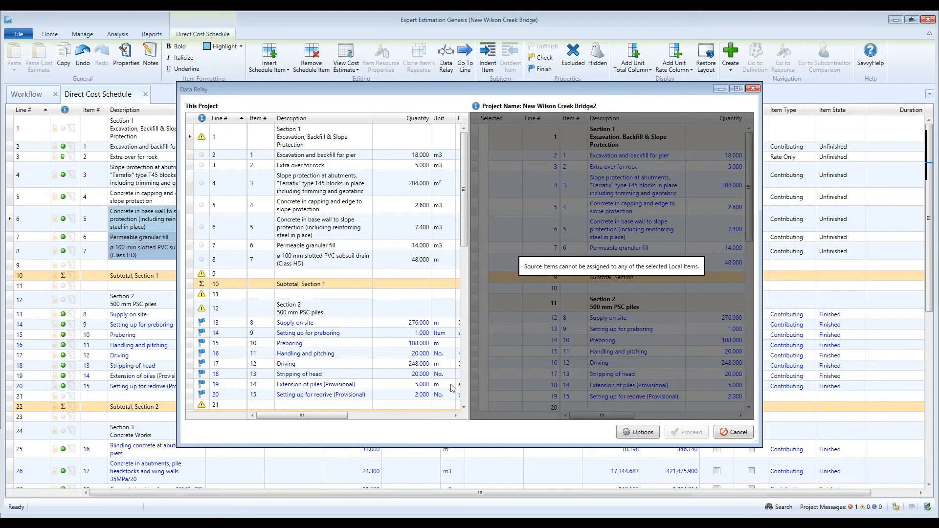
mouse_move(343, 420)
mouse_down()
mouse_move(425, 437)
mouse_move(329, 425)
mouse_up()
click(368, 158)
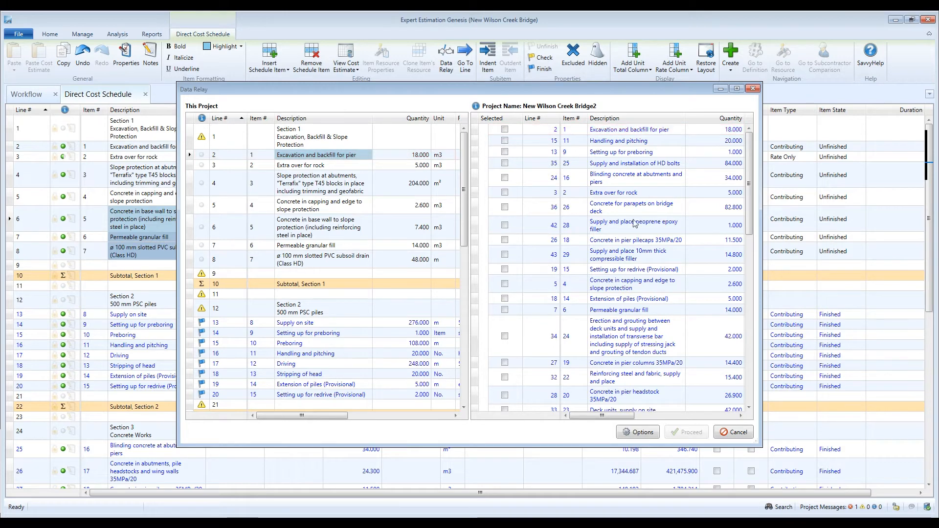
Step: Include Unit in the Data Relay ranking criteria and move Description below Item Number and Unit
click(641, 433)
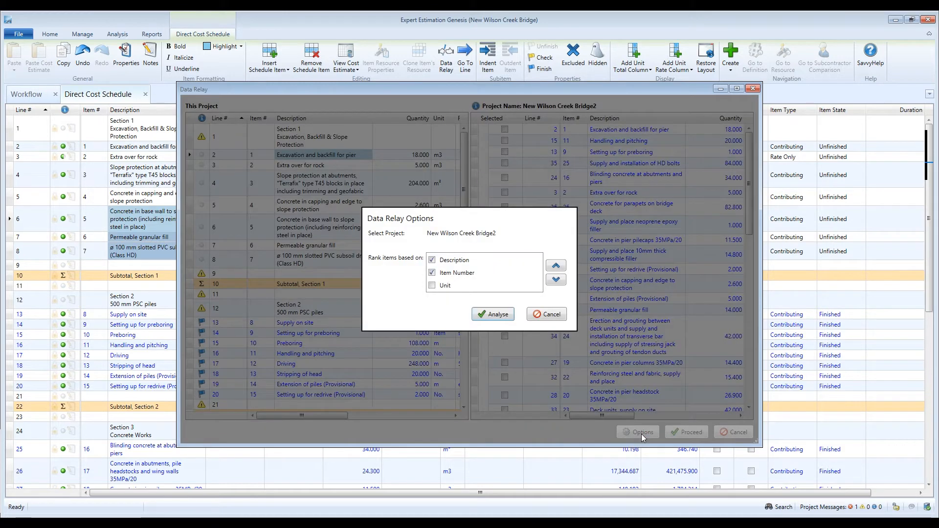
click(432, 286)
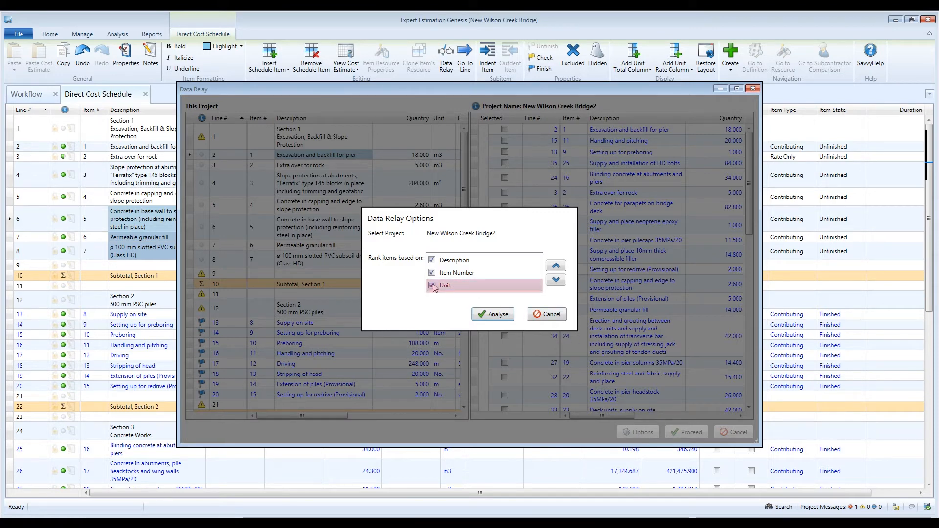
click(450, 260)
click(556, 280)
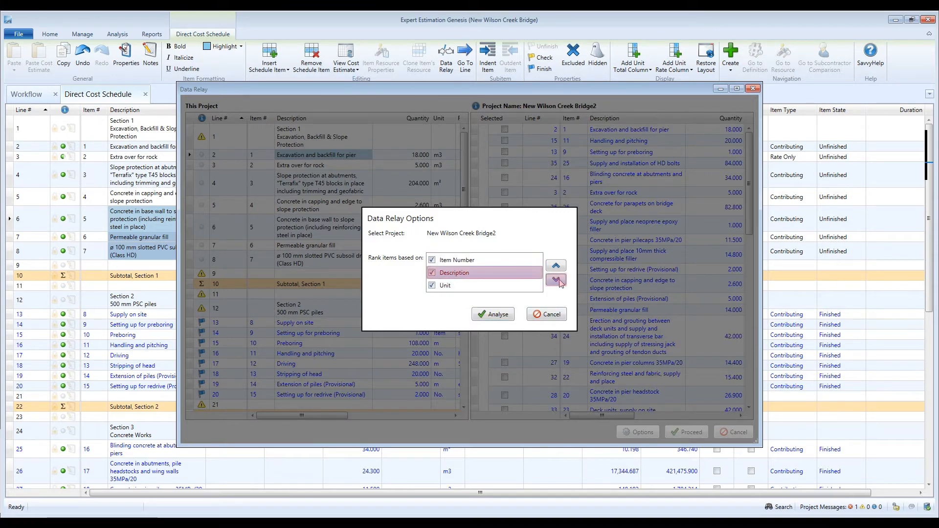
click(556, 279)
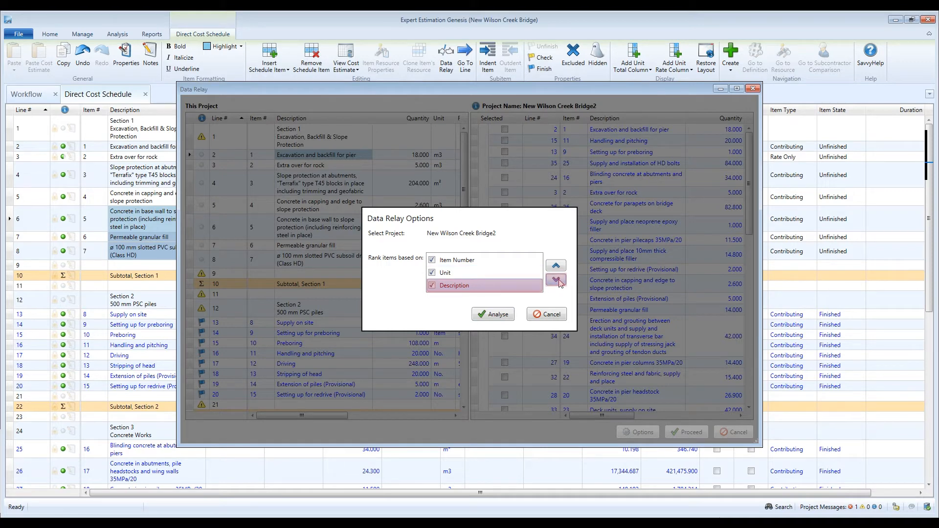
Step: Move Description back above the other ranking criteria, exclude Unit, and analyse the source project again
click(556, 266)
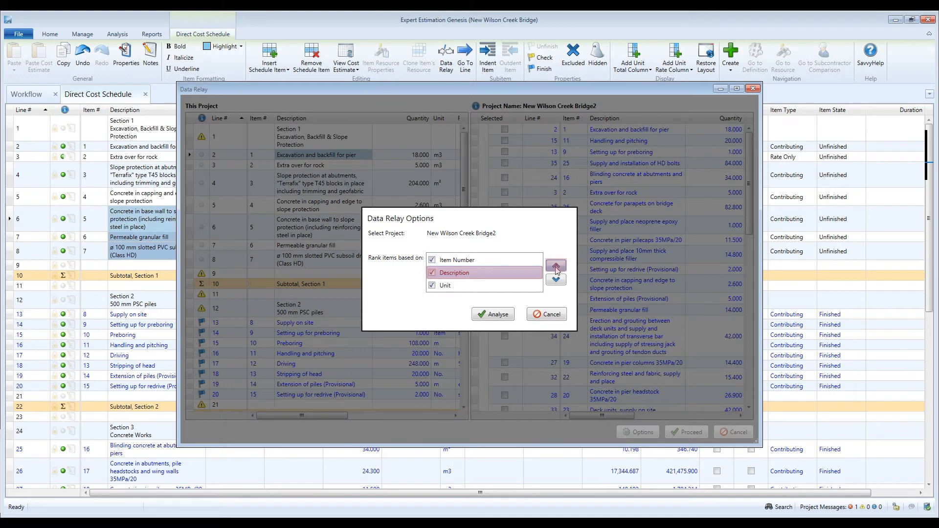
click(556, 268)
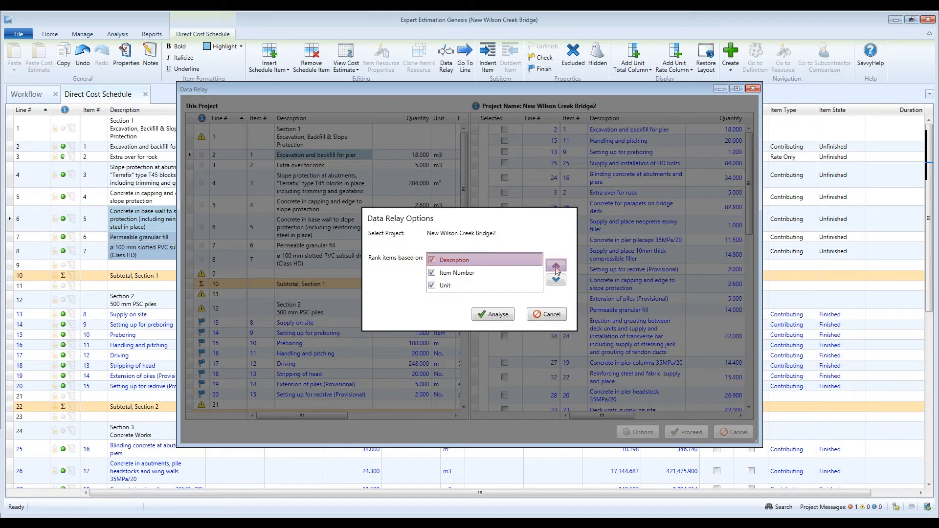
click(432, 286)
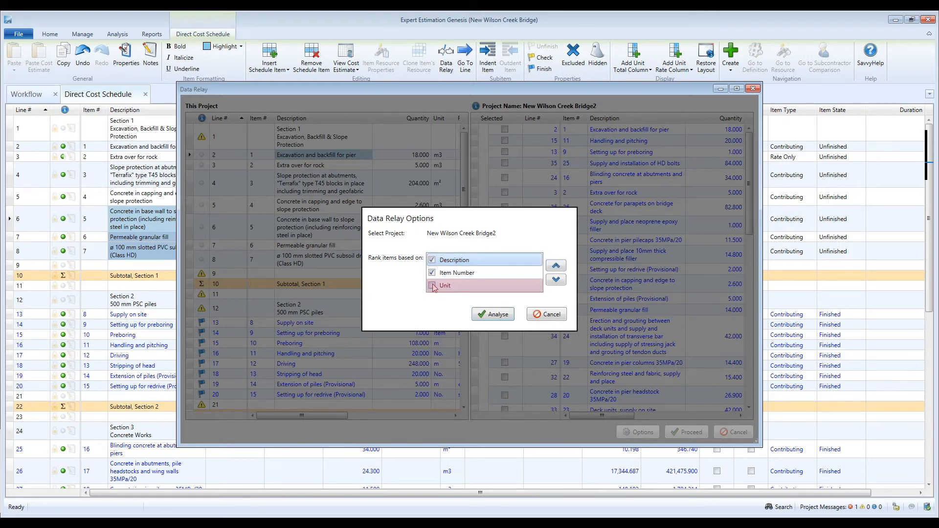
click(504, 315)
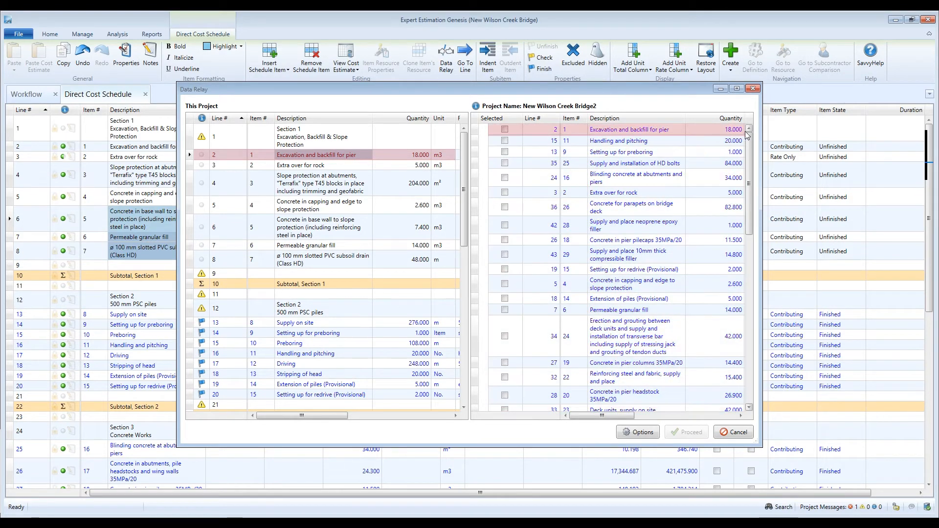
Step: Examine the ranked source matches for line 2 and for lines 3, 4 and 5 of this project
drag(748, 141, 761, 330)
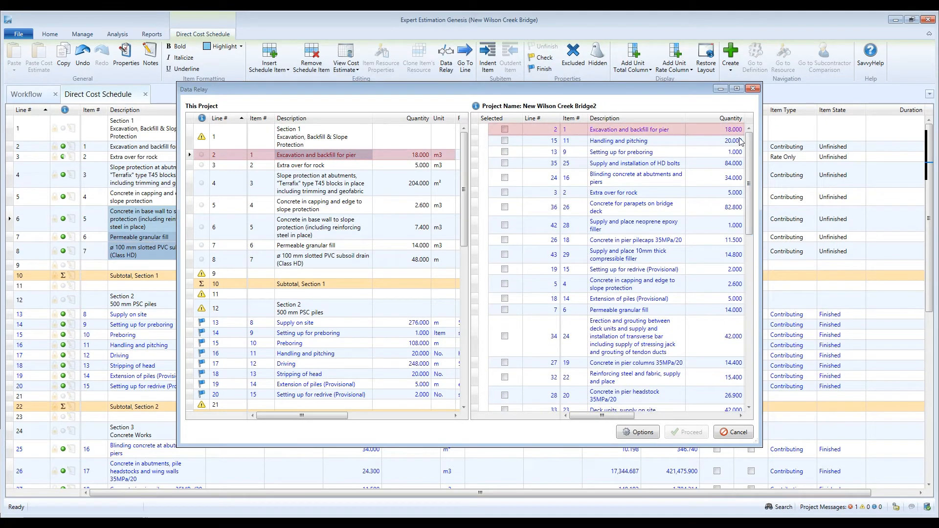
click(353, 166)
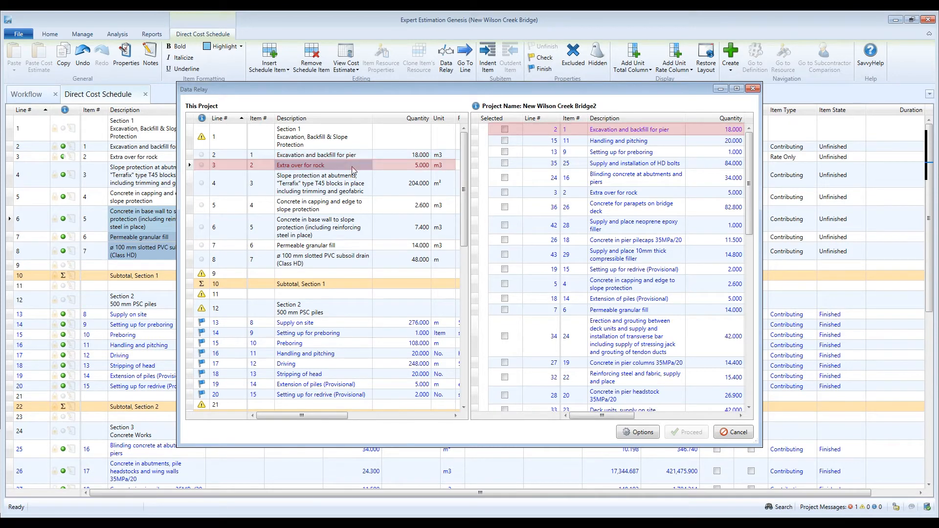
click(351, 182)
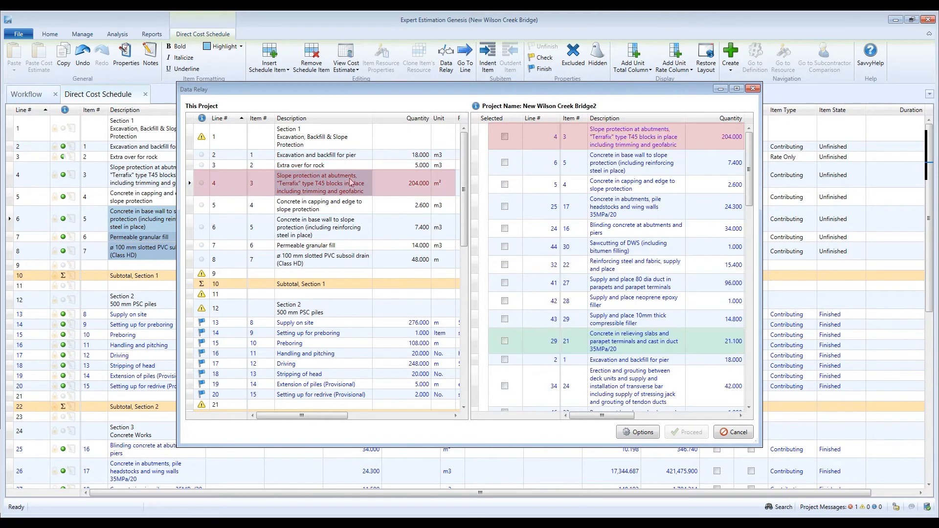
click(345, 204)
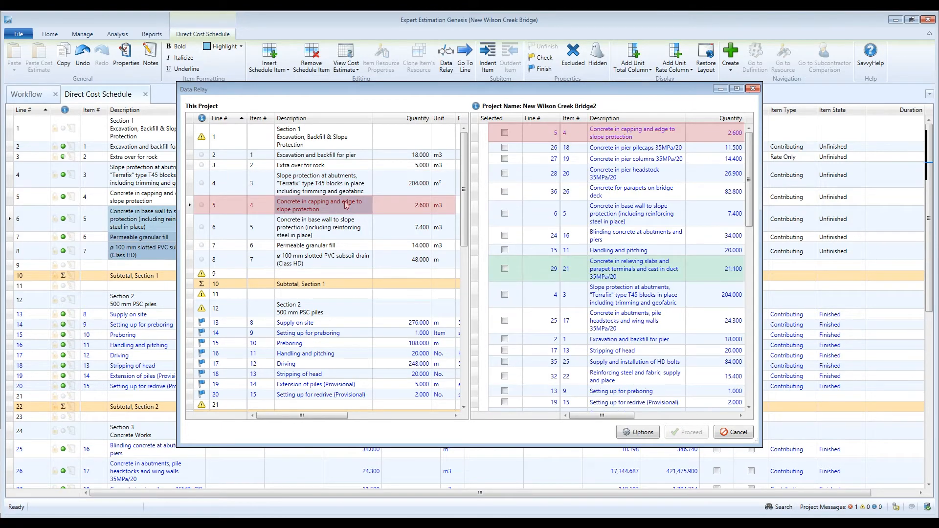
Step: Assign source line 29, "Concrete in relieving slabs and parapet terminals", to line 5, "Concrete in capping and edge to slope protection"
click(345, 205)
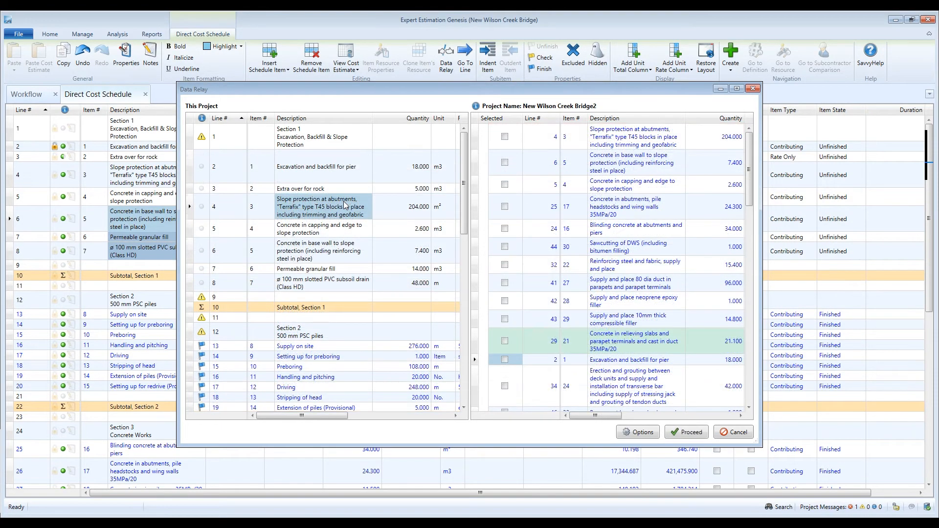
click(345, 227)
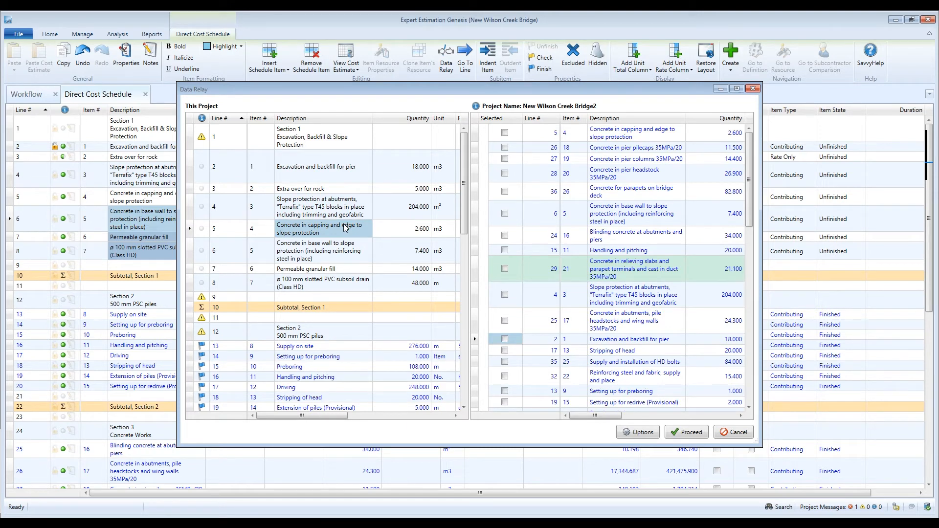
click(506, 269)
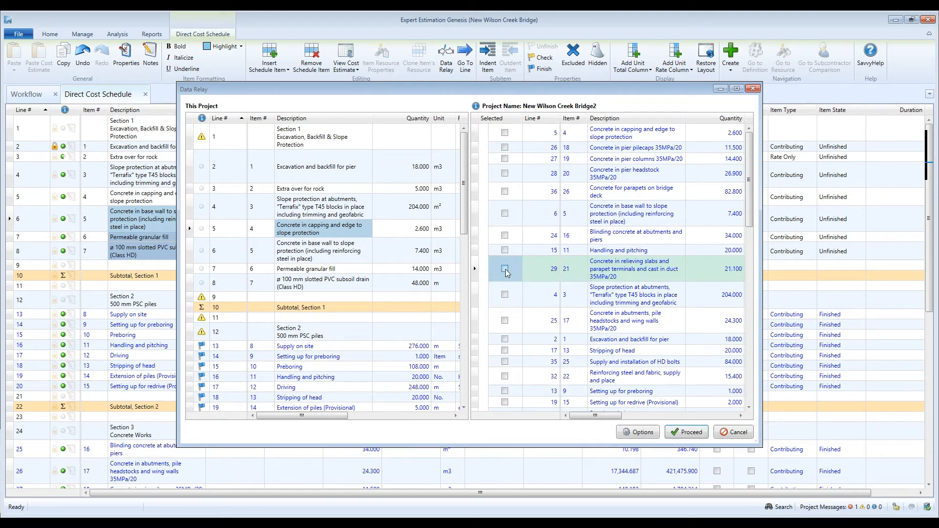
click(506, 269)
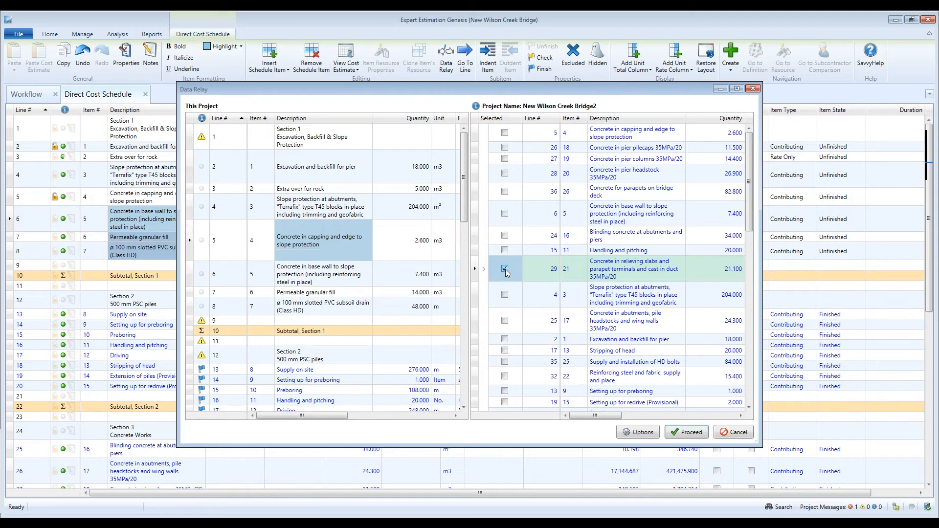
Step: Include the sub-items Releiving Slabs and Parapet Terminals of source line 29 in line 5's assignment, and carry out the relay
click(484, 269)
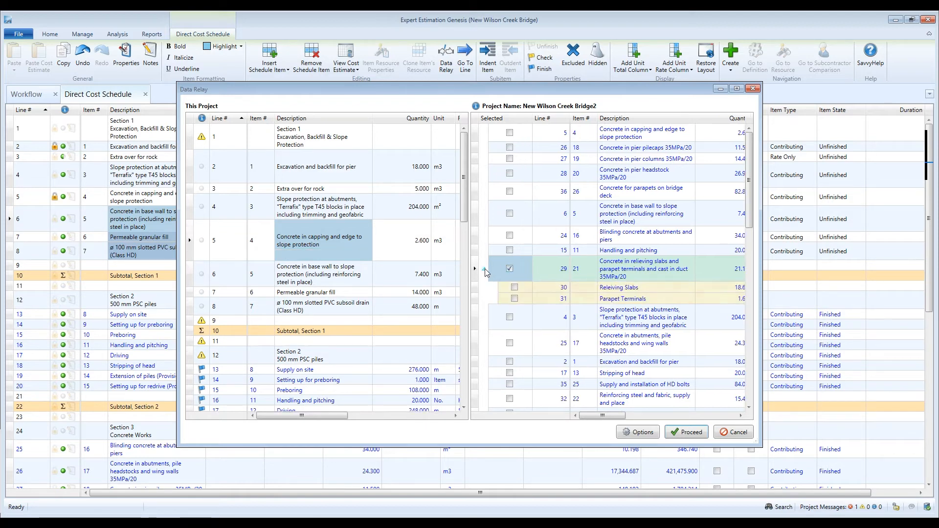
click(514, 288)
click(515, 299)
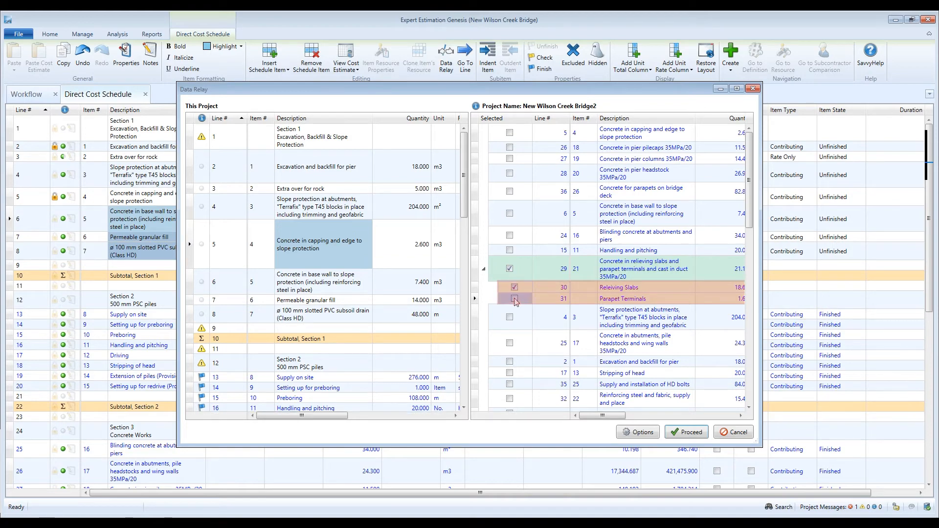
click(686, 432)
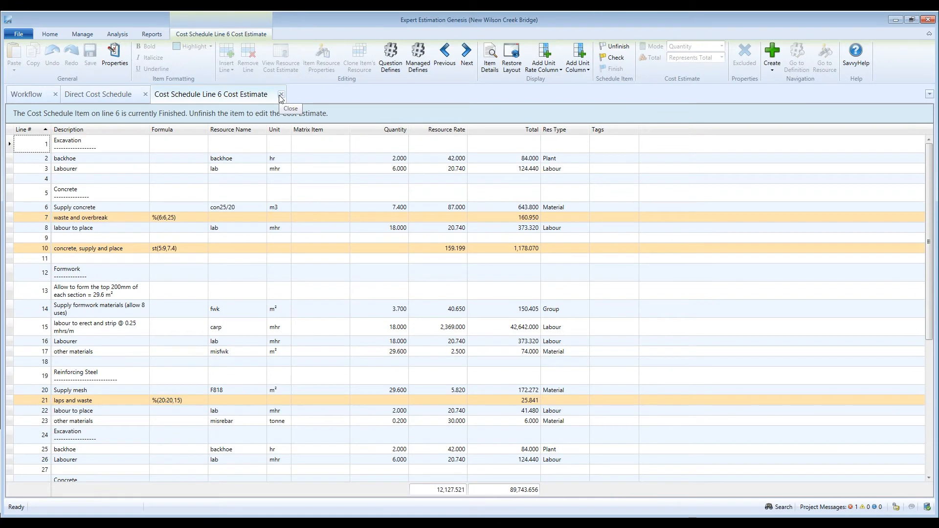
Step: Close the cost estimate for line 6 and analyse New Wilson Creek Bridge2 with Data Relay again
click(281, 95)
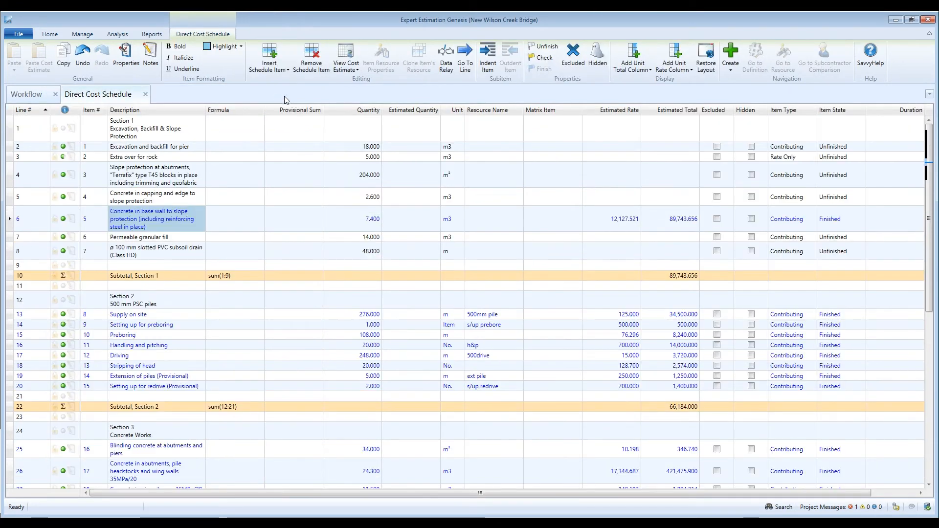
click(447, 64)
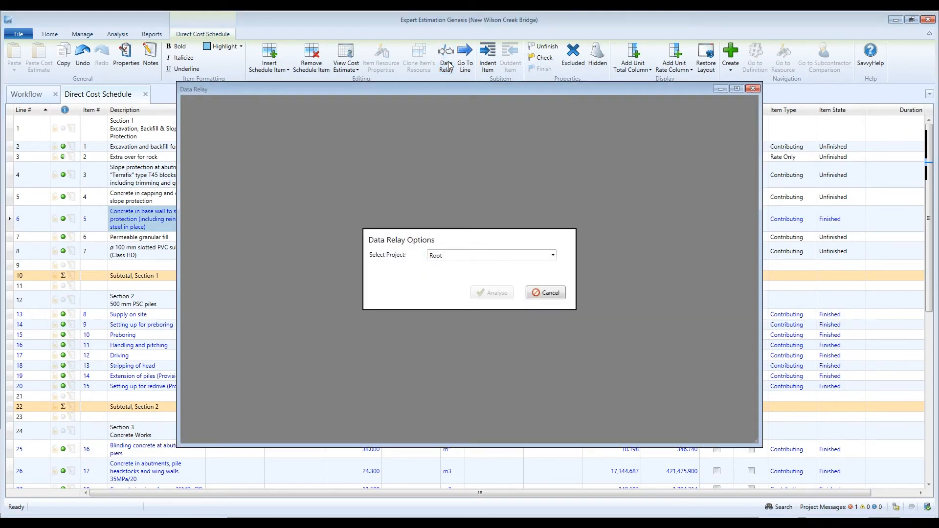
click(553, 255)
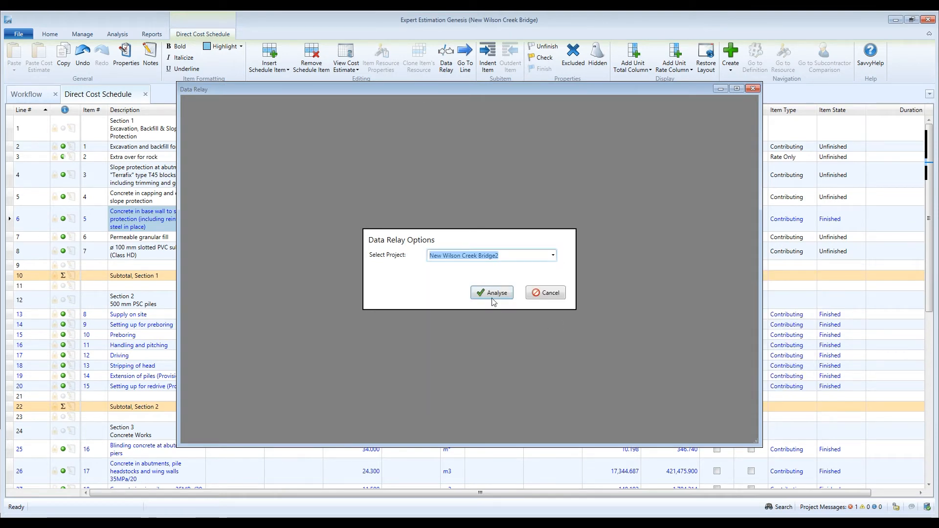
click(491, 294)
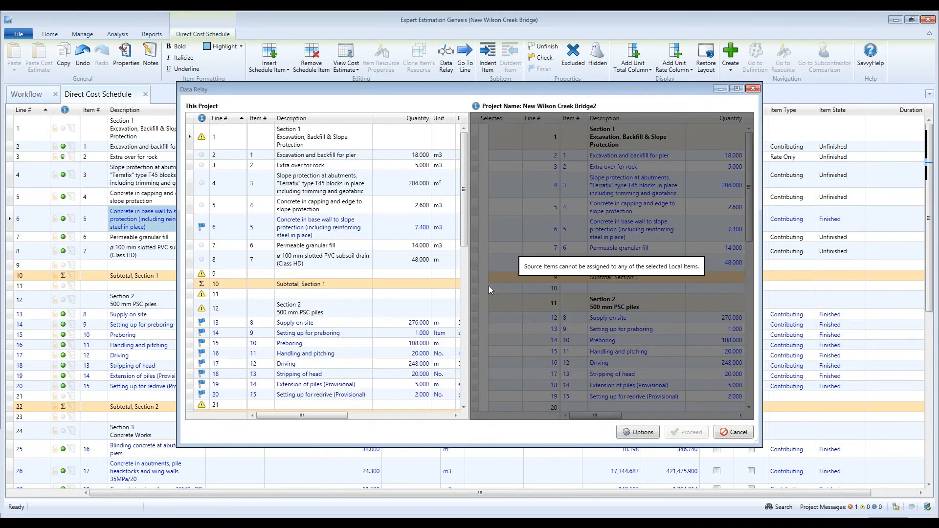
Step: Unfinish lines 13 to 20 in Section 2 of the direct cost schedule and analyse New Wilson Creek Bridge2 with Data Relay
drag(199, 186, 197, 254)
click(543, 46)
click(453, 65)
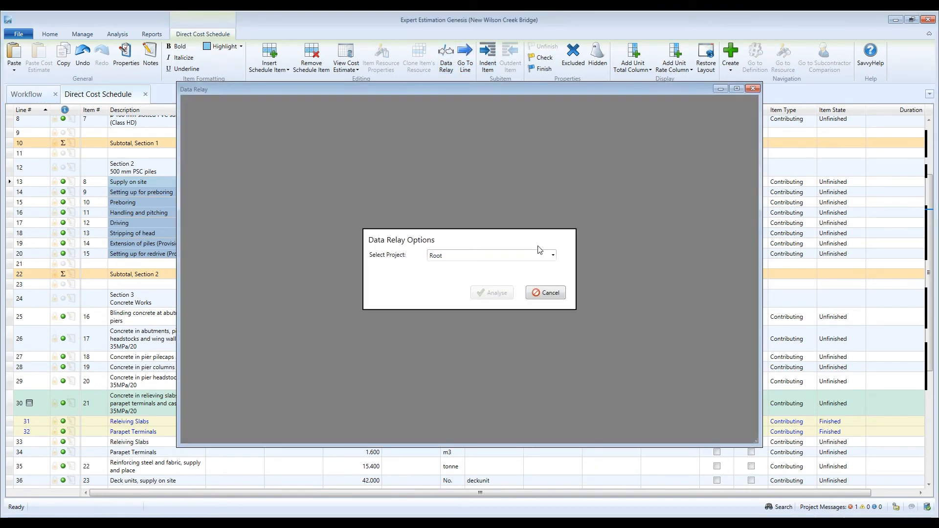
click(552, 255)
click(543, 319)
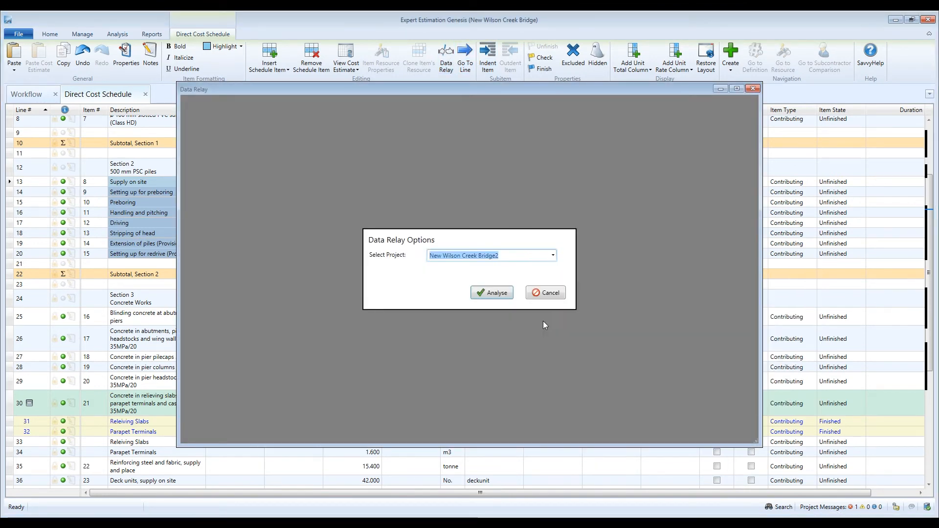
click(496, 293)
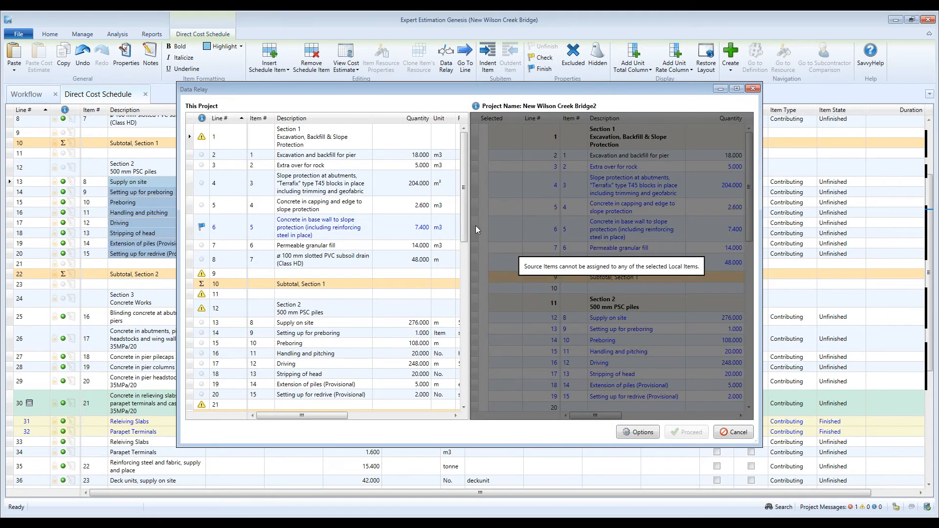
Step: For line 13, "Supply on site", rank source items by Item Number ahead of Description and Unit, and rerun the analysis
drag(467, 218, 470, 265)
click(308, 178)
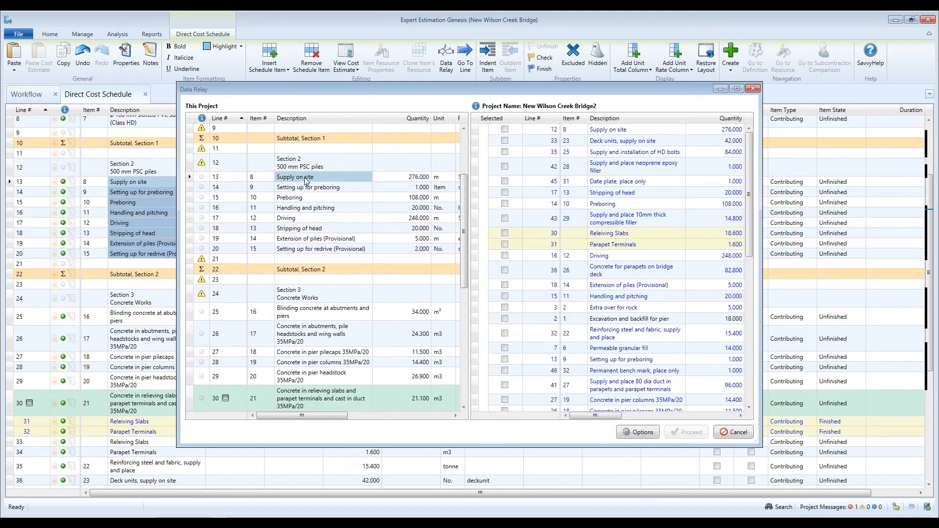
click(630, 434)
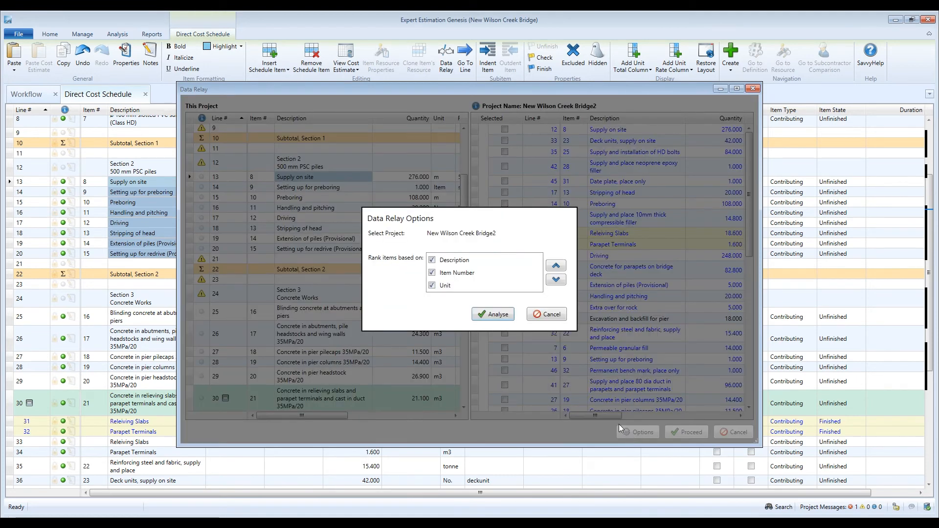
click(442, 263)
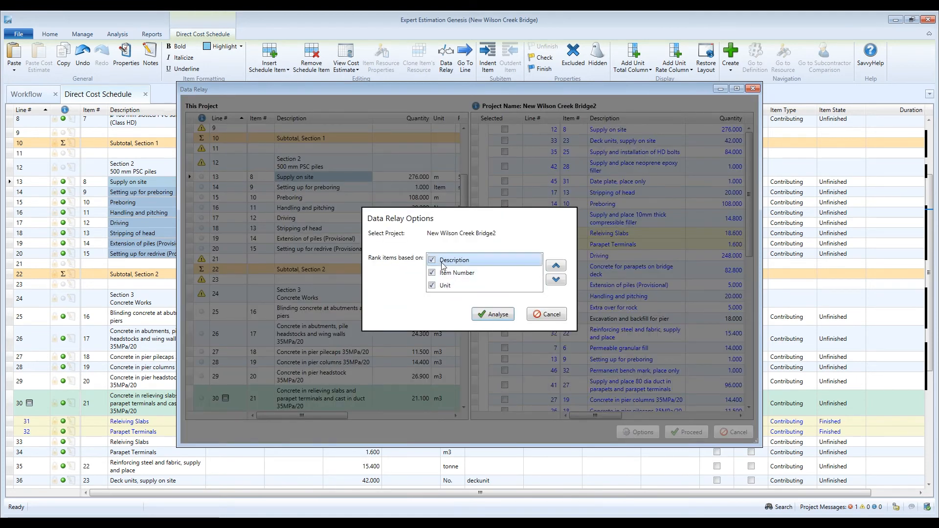
click(556, 280)
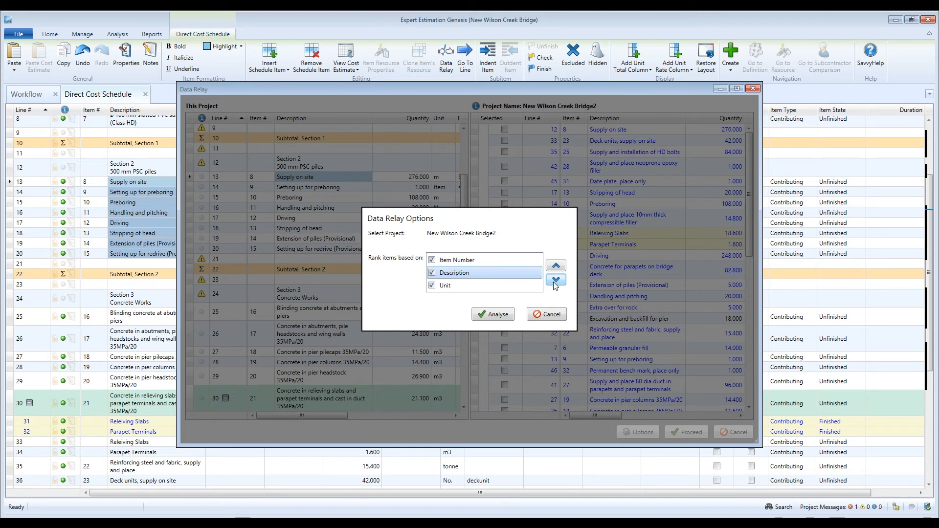
click(491, 318)
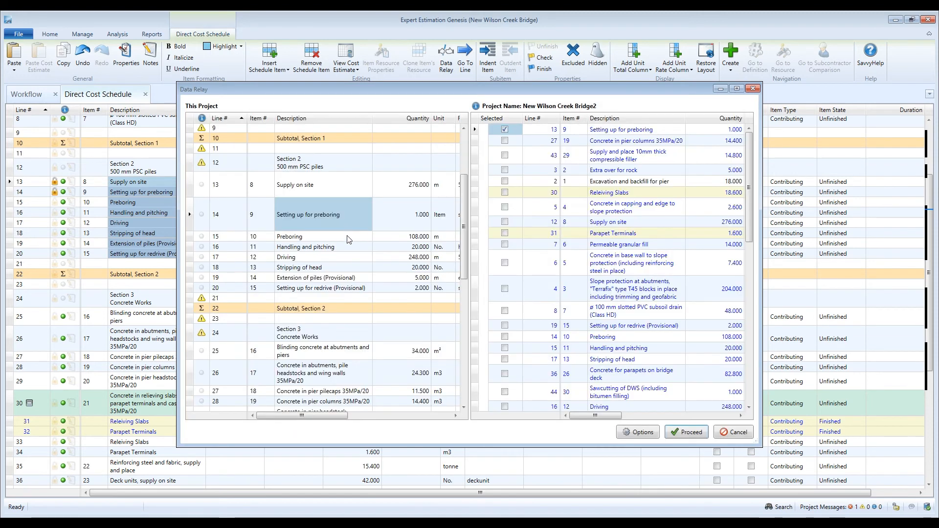
Step: Assign the matching source items to Supply on site, Setting up for preboring, Preboring, and Handling and pitching, and carry out the relay
click(504, 129)
click(505, 129)
click(362, 265)
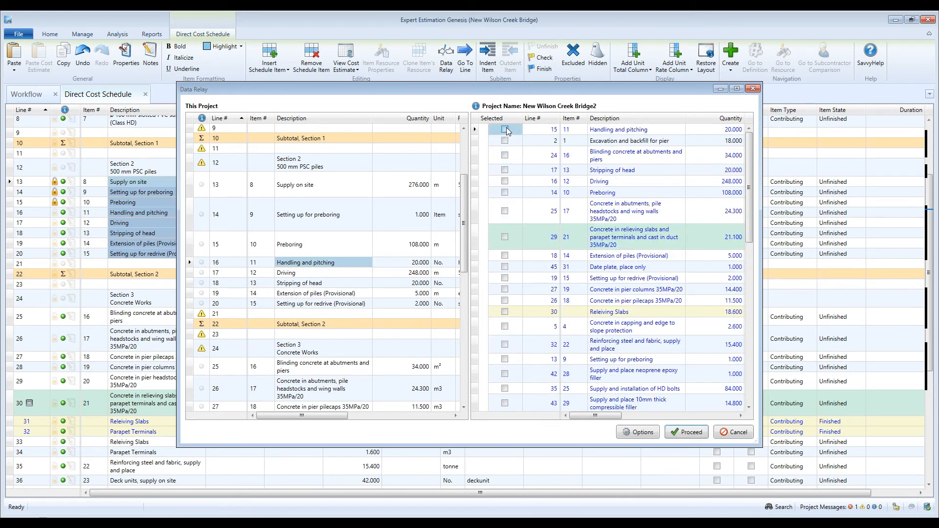
click(506, 130)
click(694, 436)
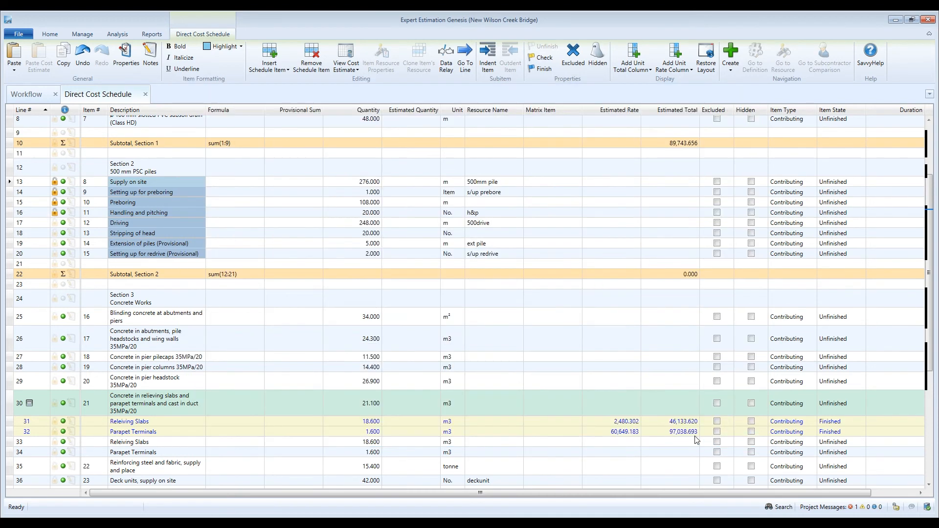
click(634, 389)
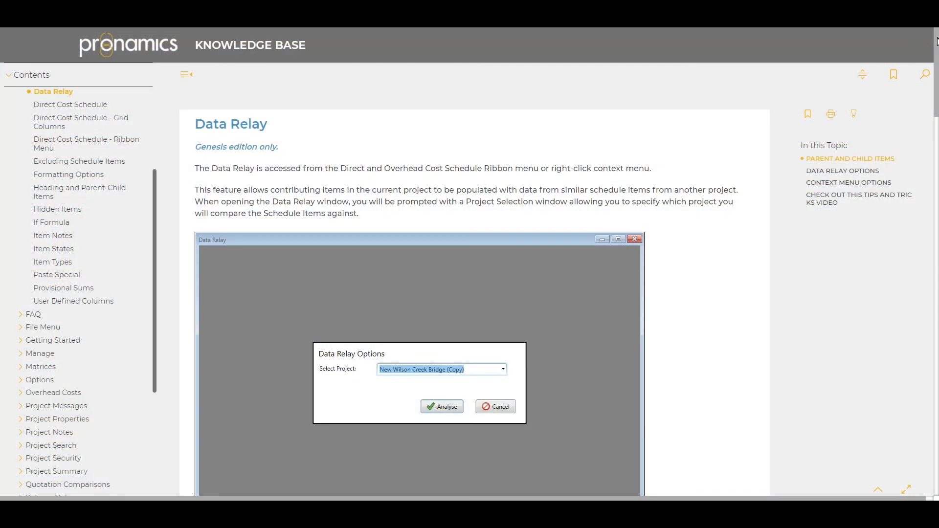
Step: Read through the Data Relay article in the Pronamics Knowledge Base
drag(936, 41, 937, 110)
drag(938, 111, 938, 120)
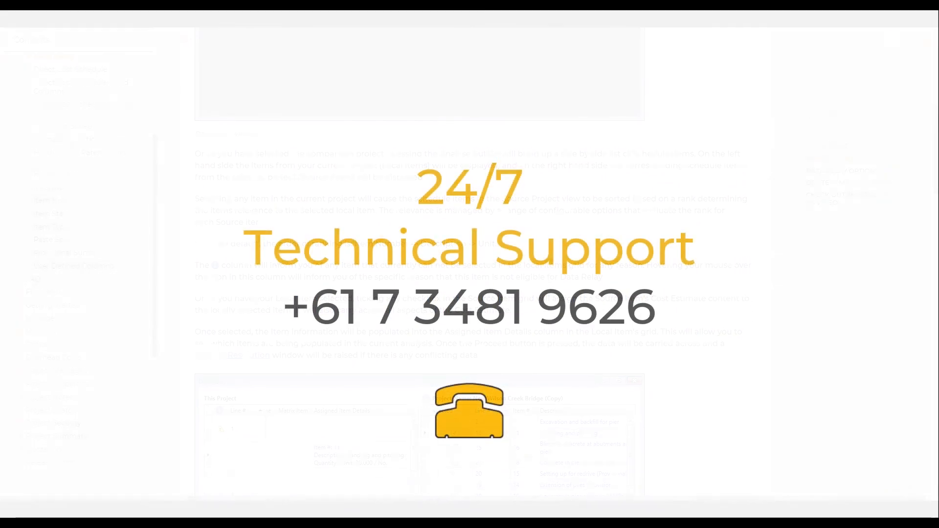